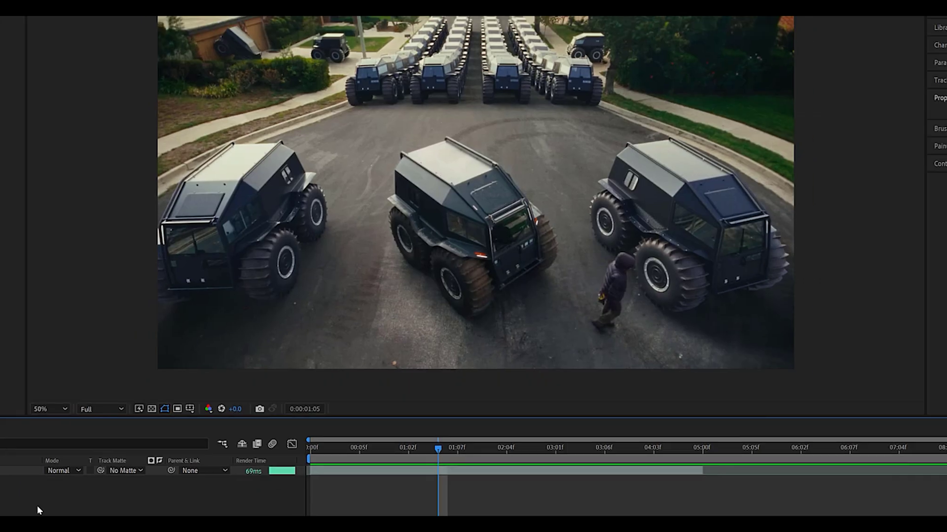
# Create an adjustment layer above SOURCE_CLIP and apply the Turbulent Displace effect to it
pyautogui.rightClick(139, 353)
pyautogui.moveTo(167, 357)
pyautogui.click(280, 413)
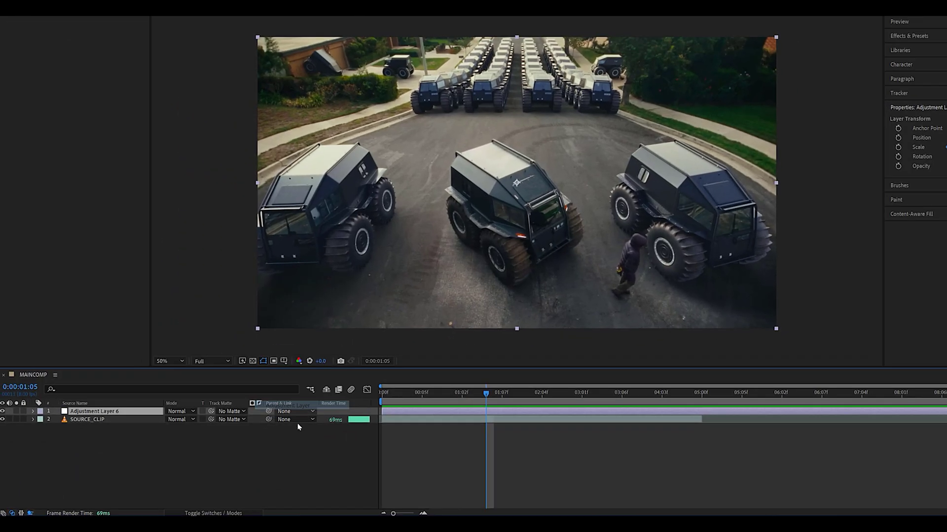
pyautogui.hotkey('ctrl', 'space')
pyautogui.write('r')
pyautogui.press('BackSpace')
pyautogui.write('turb')
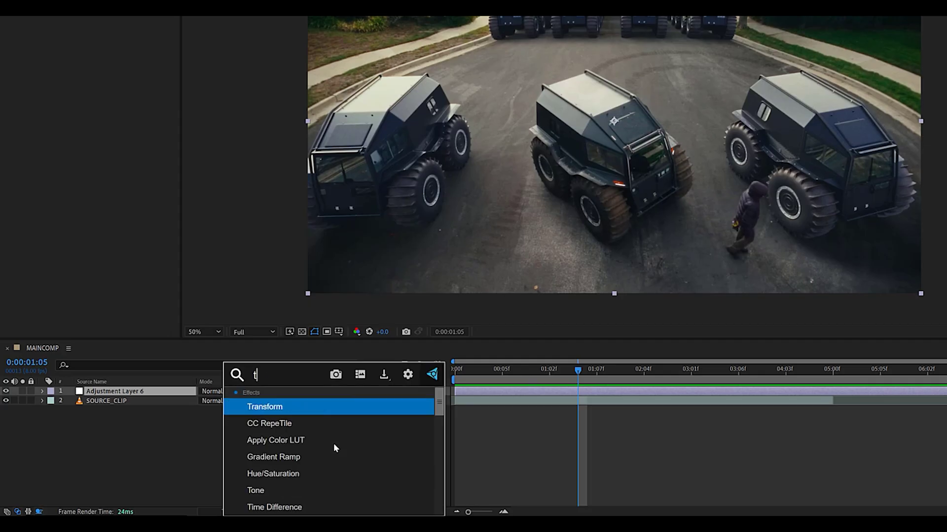
pyautogui.press('Return')
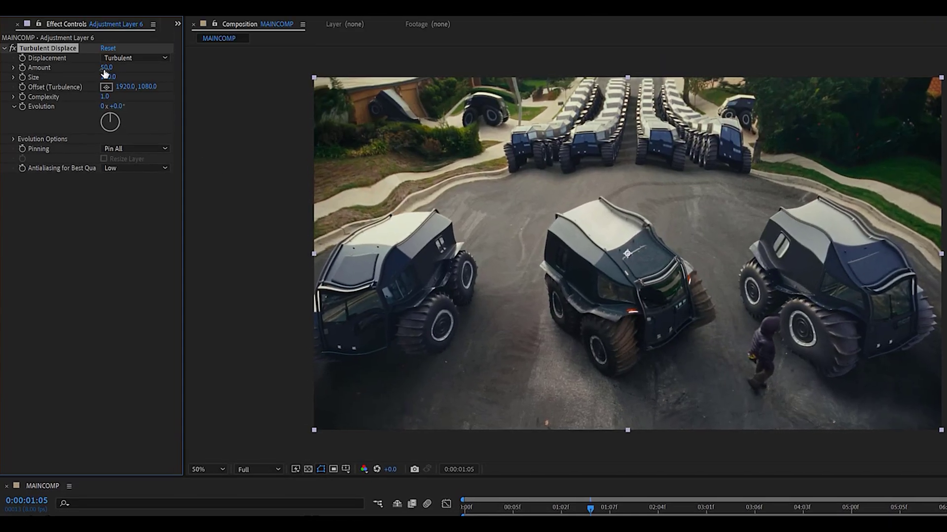
# Set Turbulent Displace's Amount to 36, Size to 10 and Complexity to 10
pyautogui.write('36')
pyautogui.press('Return')
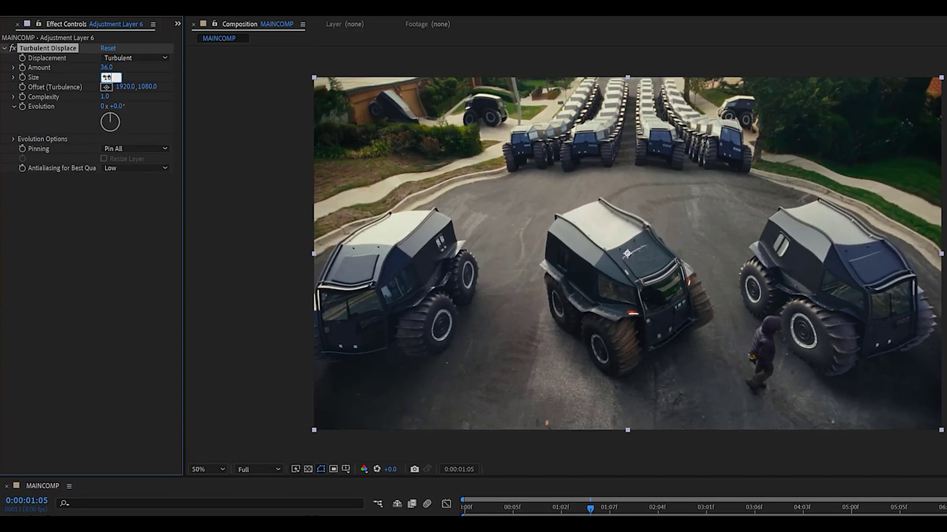
pyautogui.press('Return')
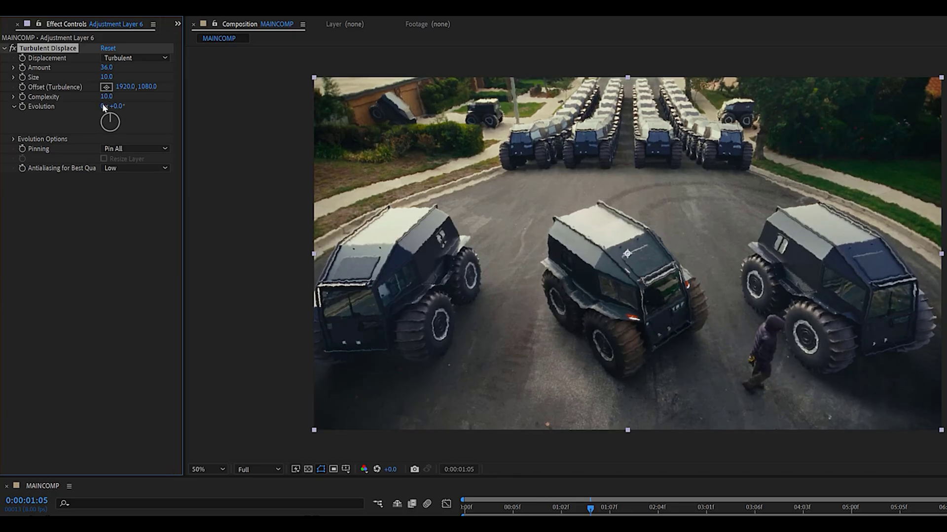
# Animate Turbulent Displace's Evolution with keyframes at the first frame and at 0:00:05:00
pyautogui.moveTo(485, 505); pyautogui.dragTo(458, 506)
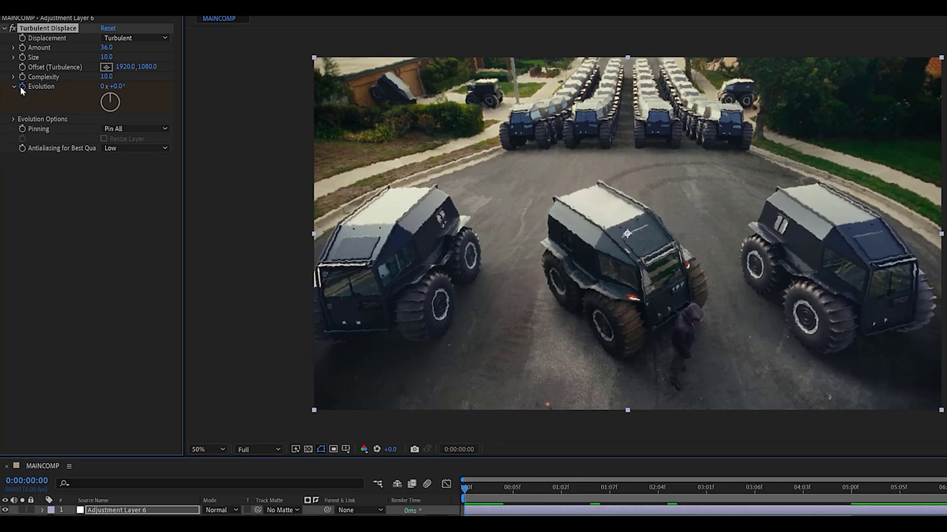
pyautogui.click(852, 489)
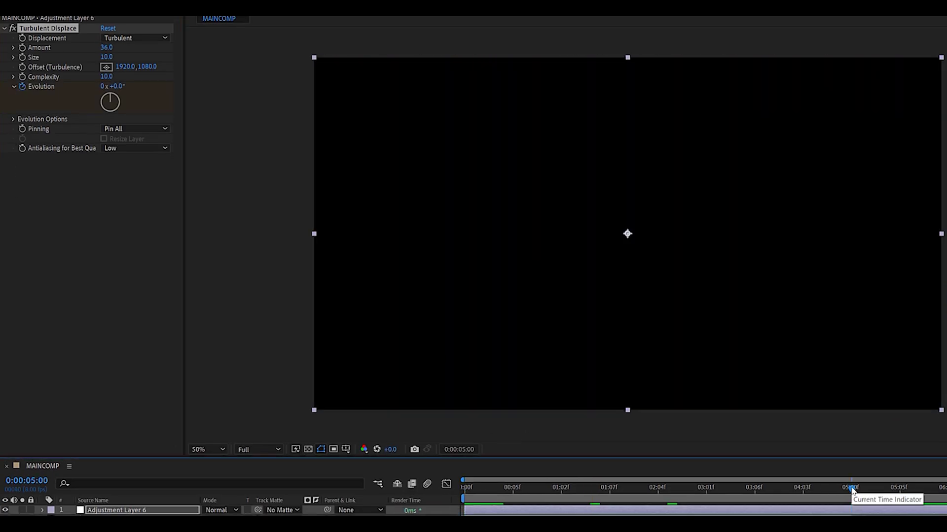
pyautogui.click(104, 87)
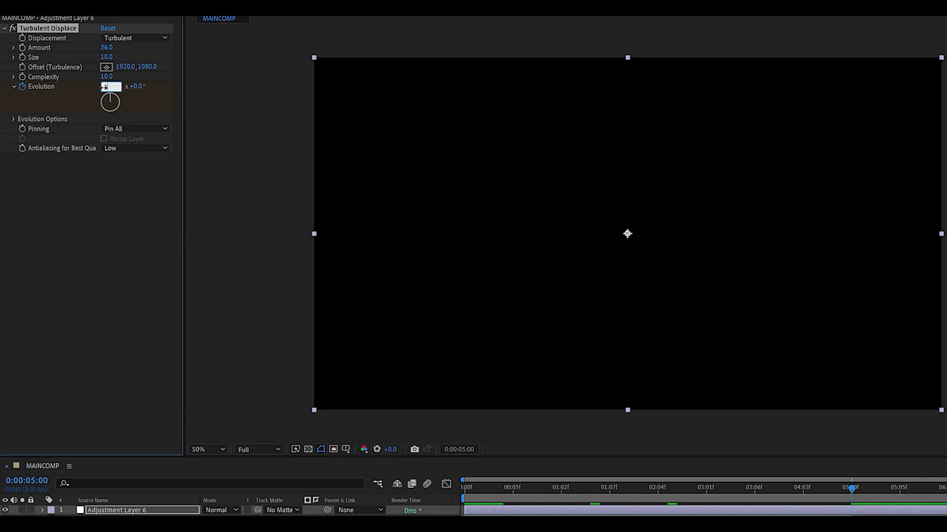
pyautogui.press('Home')
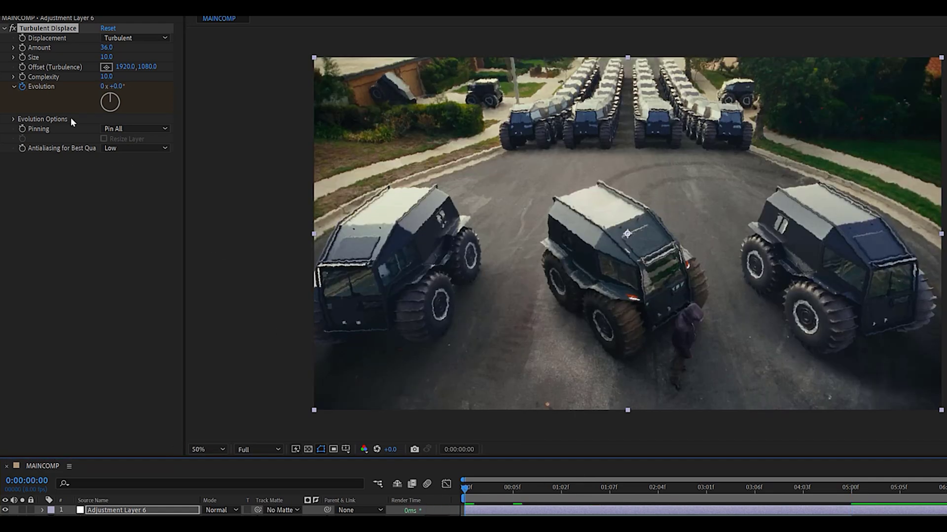
# Loop the Evolution animation by adding a loopOut() expression to the property
pyautogui.keyDown('alt'); pyautogui.click(23, 87); pyautogui.keyUp('alt')
pyautogui.write('loop')
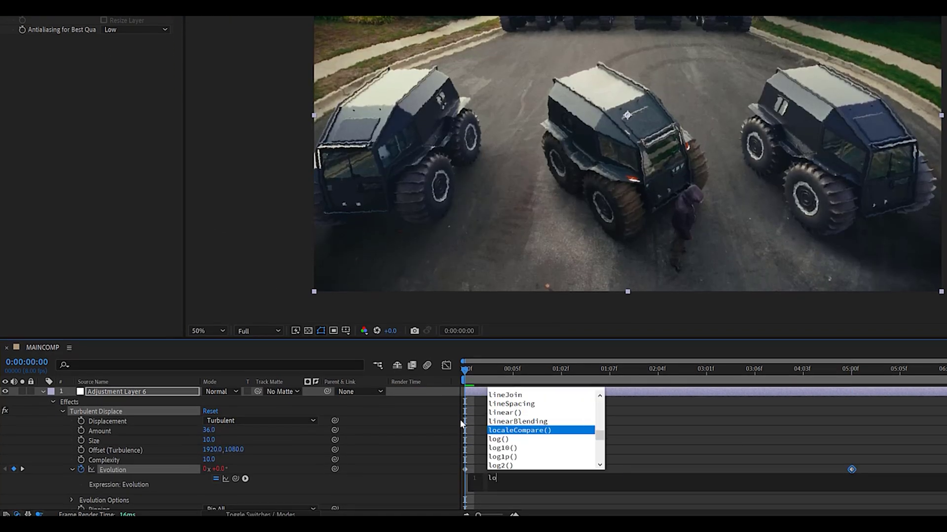
pyautogui.press('Down')
pyautogui.press('Down')
pyautogui.press('Return')
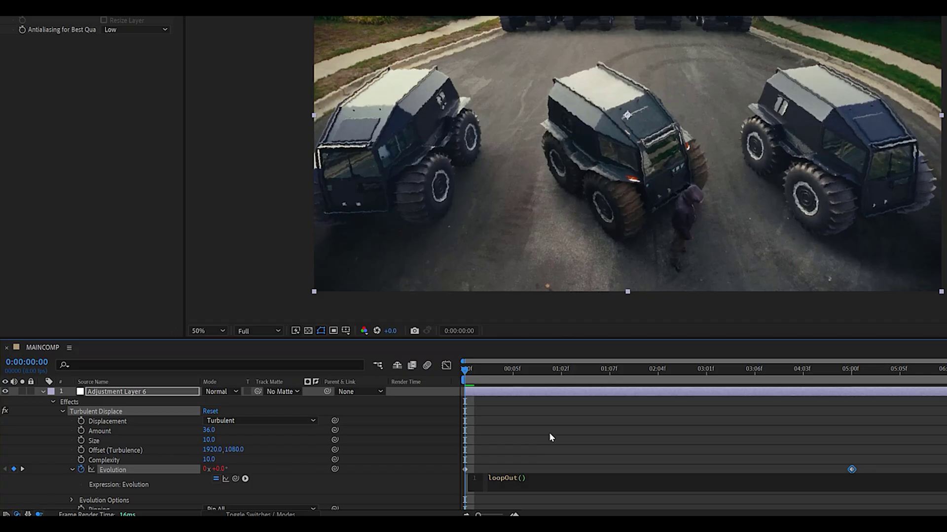
pyautogui.click(605, 437)
pyautogui.press('u')
pyautogui.press('u')
pyautogui.press('u')
# Apply Fast Box Blur to the adjustment layer with Blur Radius 0.5, Iterations 1 and Repeat Edge Pixels on
pyautogui.click(545, 393)
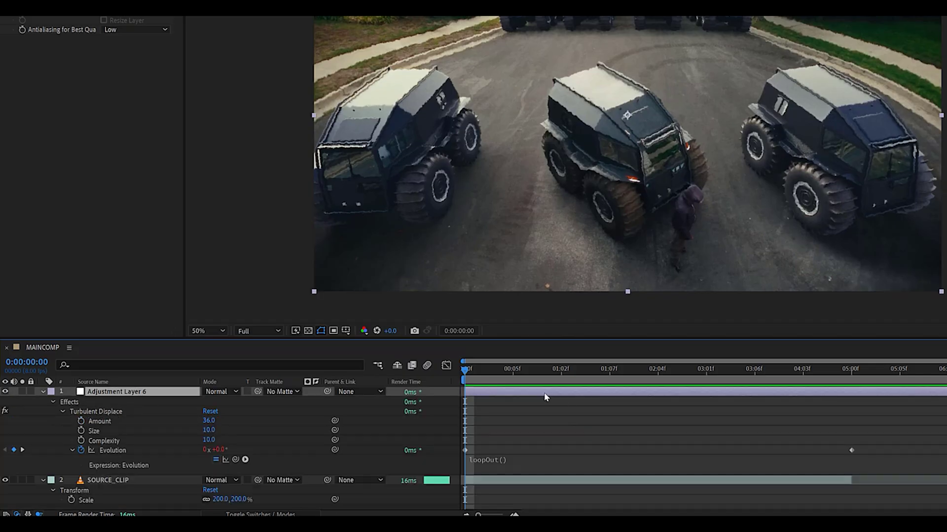
pyautogui.hotkey('ctrl', 'space')
pyautogui.write('fast')
pyautogui.press('Return')
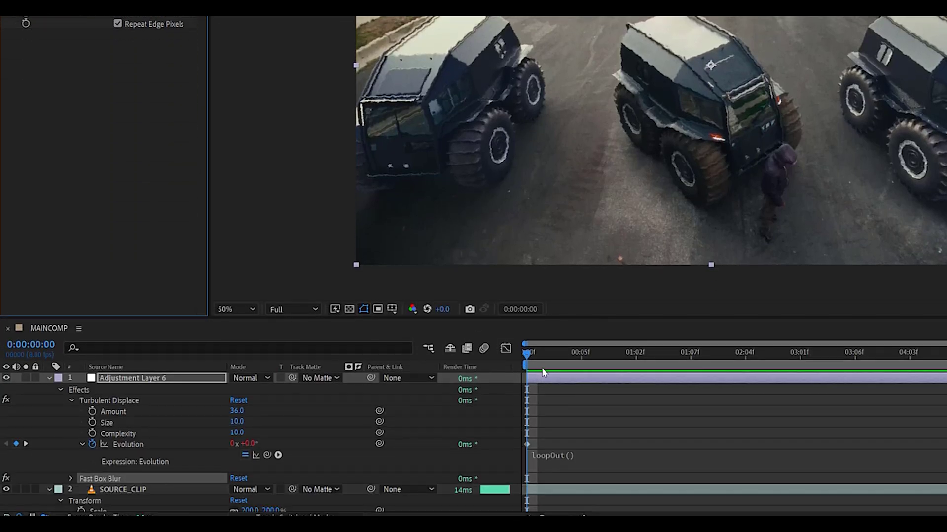
# Apply a Tint effect to Adjustment Layer 6 and change its Map Black To color to white
pyautogui.click(543, 373)
pyautogui.hotkey('ctrl', 'space')
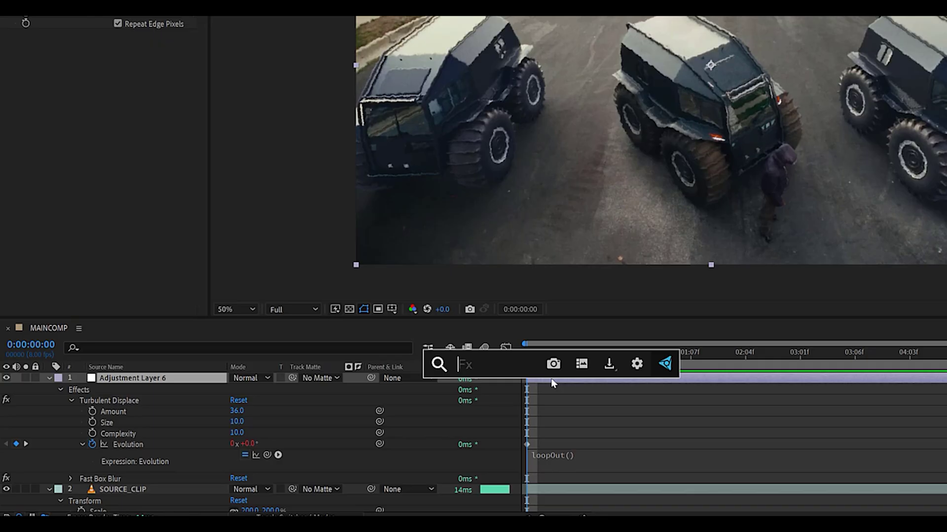
pyautogui.write('tint')
pyautogui.press('Return')
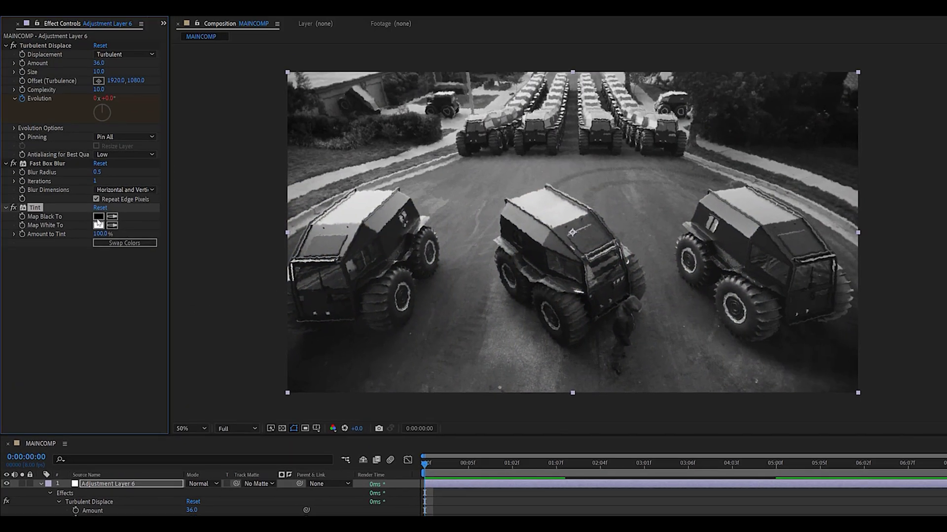
pyautogui.click(98, 216)
pyautogui.moveTo(180, 380); pyautogui.dragTo(170, 371)
pyautogui.click(390, 376)
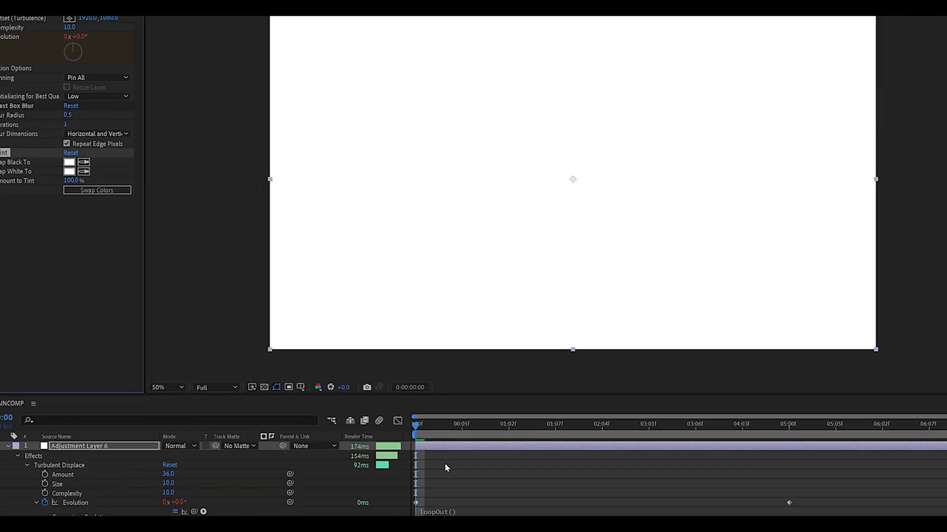
# Apply a Drop Shadow effect to Adjustment Layer 6 and set its Opacity to 100%
pyautogui.hotkey('ctrl', 'space')
pyautogui.write('drop')
pyautogui.press('Return')
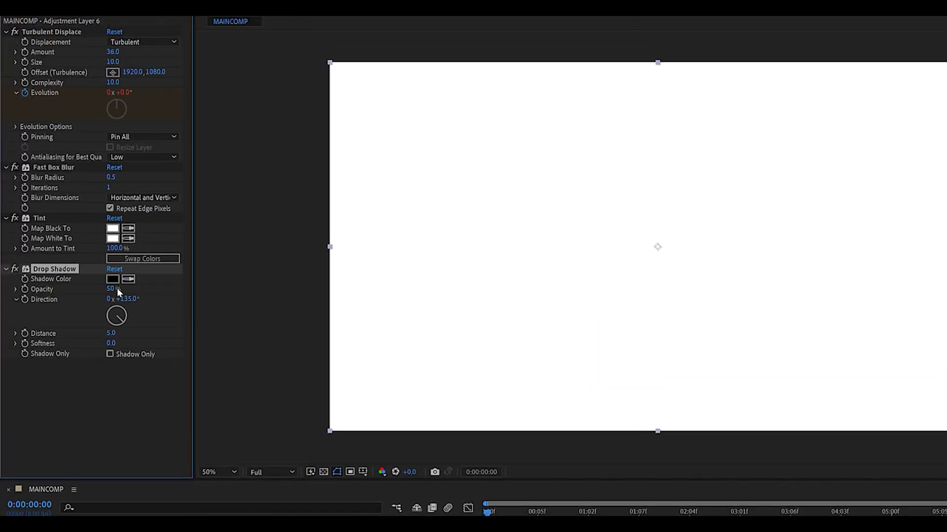
pyautogui.click(488, 490)
pyautogui.click(447, 460)
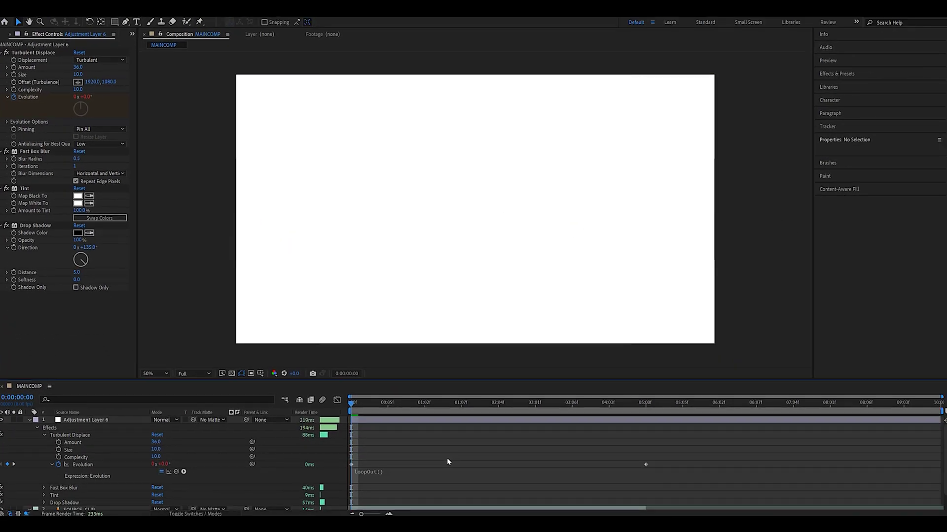
# Set Adjustment Layer 6's blending mode to Soft Light and show the layer switches in the timeline
pyautogui.press('u')
pyautogui.click(173, 421)
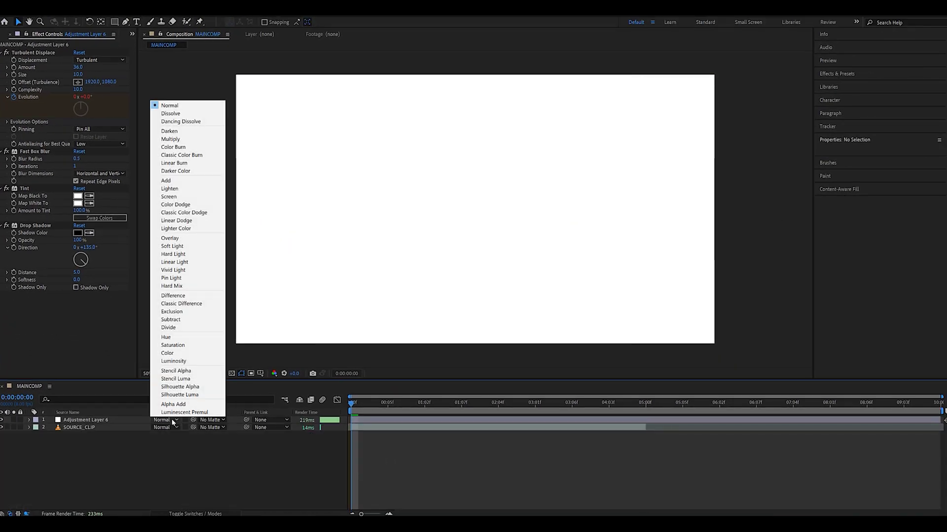
pyautogui.click(183, 247)
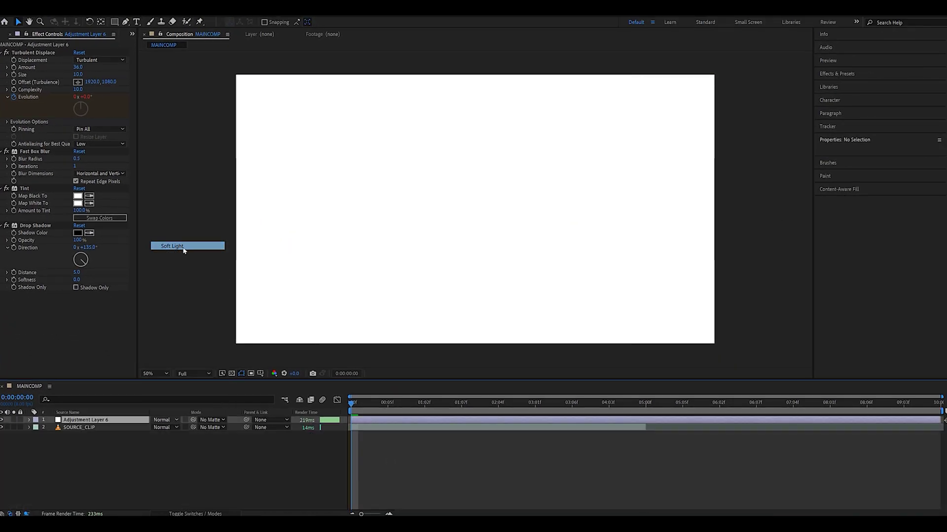
pyautogui.click(216, 514)
pyautogui.click(236, 478)
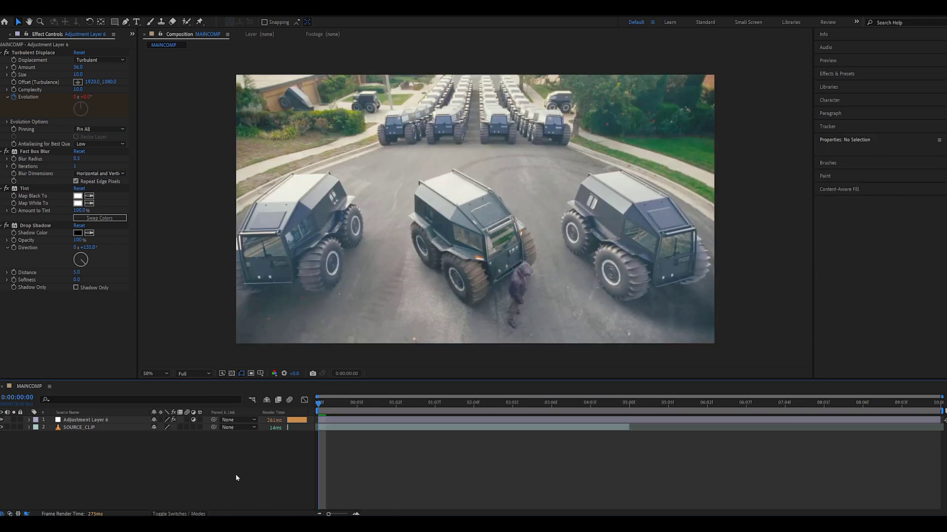
# Create a second adjustment layer and place it between Adjustment Layer 6 and SOURCE_CLIP
pyautogui.click(110, 429)
pyautogui.rightClick(112, 445)
pyautogui.click(155, 355)
pyautogui.rightClick(138, 450)
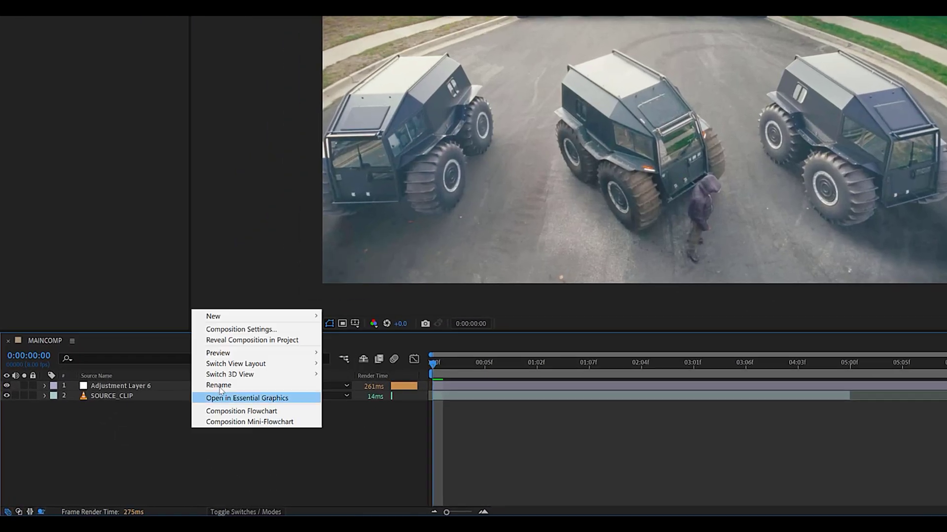
pyautogui.moveTo(222, 316)
pyautogui.click(355, 392)
pyautogui.moveTo(148, 386); pyautogui.dragTo(160, 400)
# Apply Exposure to Adjustment Layer 7 with Gamma Correction 0.60 and compare the image with the layer hidden and shown
pyautogui.hotkey('ctrl', 'space')
pyautogui.write('exp')
pyautogui.press('Return')
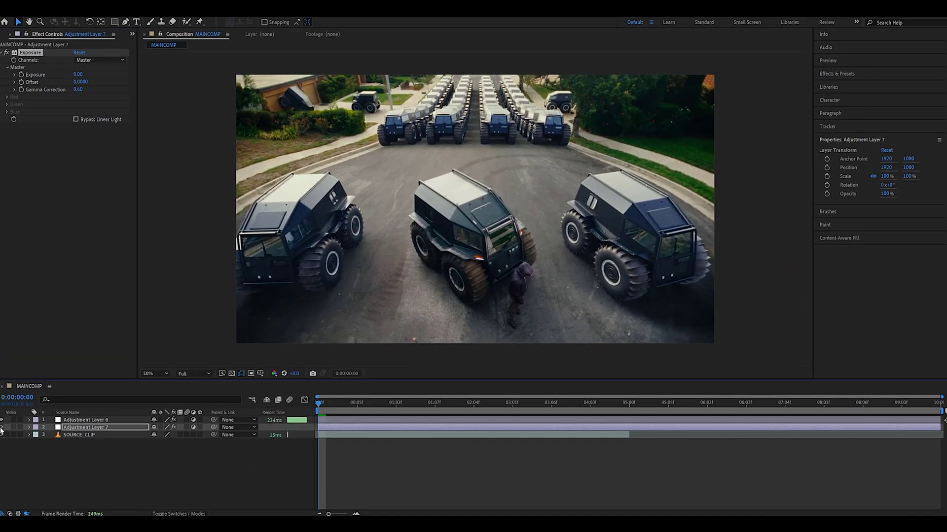
pyautogui.click(2, 428)
pyautogui.click(2, 428)
pyautogui.click(26, 446)
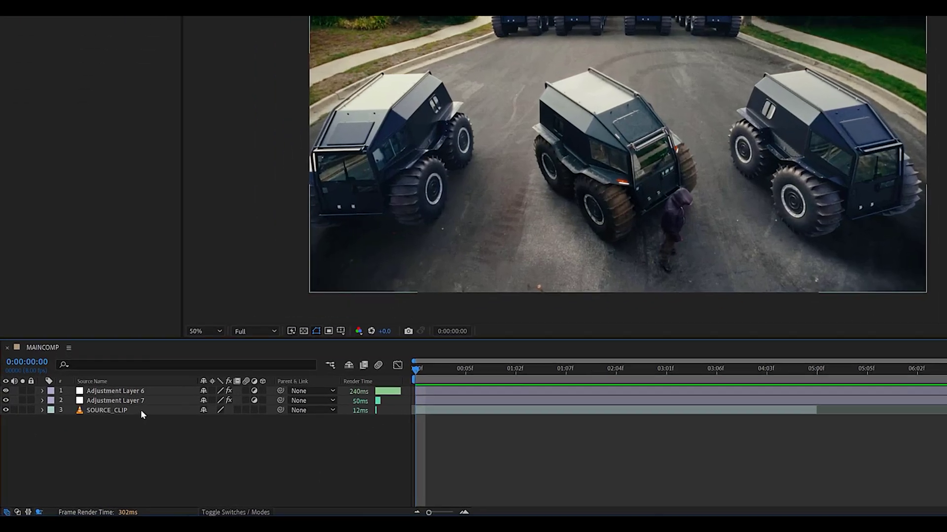
# Apply the Depth Scanner effect to SOURCE_CLIP
pyautogui.hotkey('ctrl', 'space')
pyautogui.write('dept')
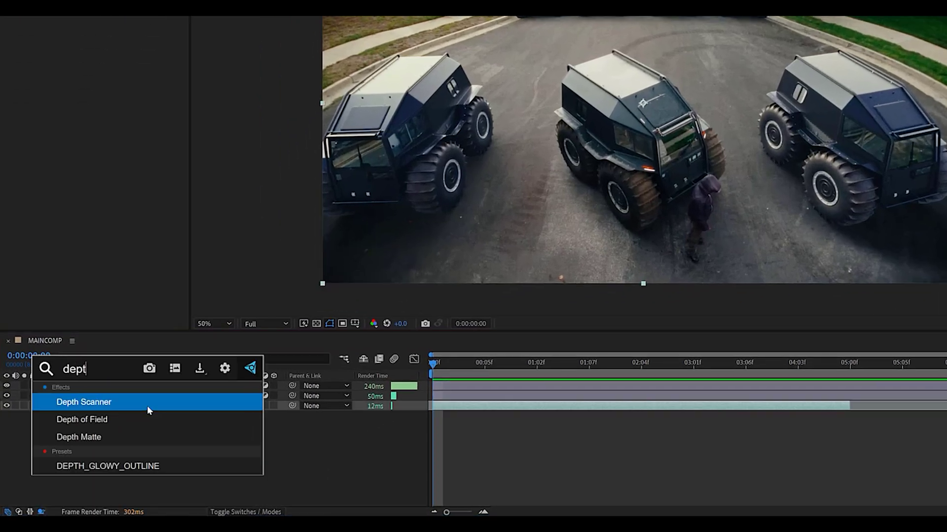
pyautogui.press('Escape')
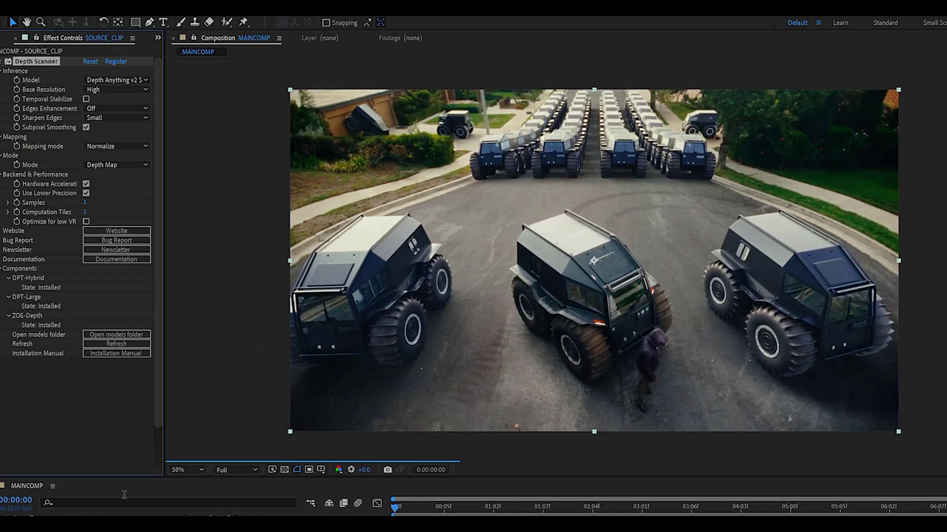
# Set Depth Scanner's mapping mode to Raw, its mode to Slicing and its Minimum to 24%
pyautogui.click(119, 151)
pyautogui.click(118, 154)
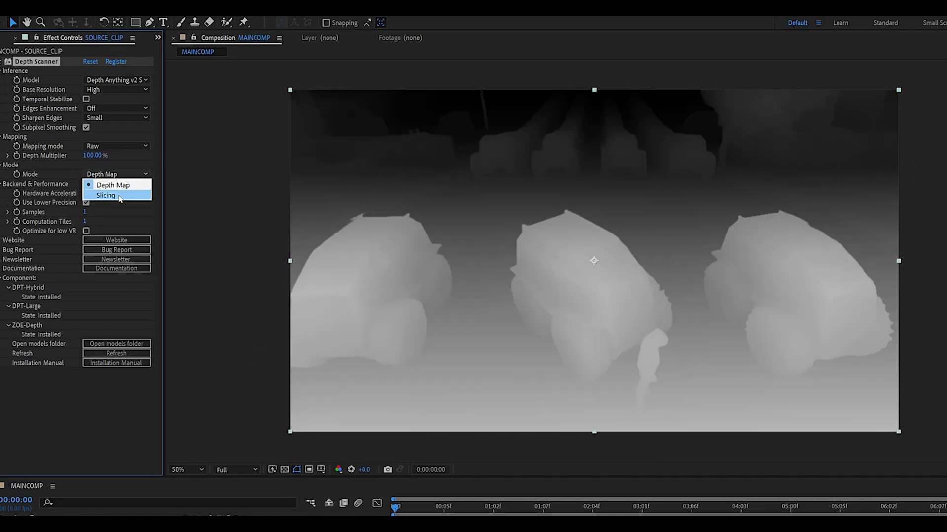
pyautogui.click(113, 195)
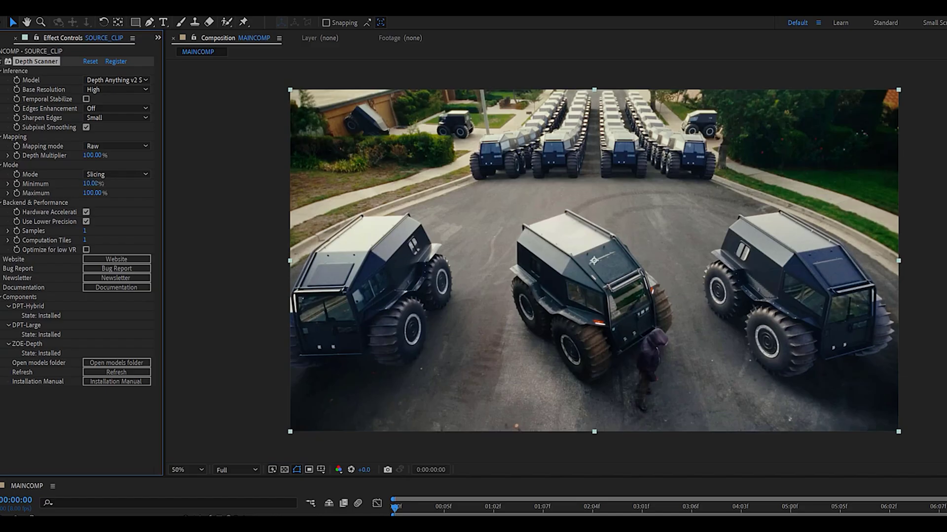
pyautogui.moveTo(98, 184); pyautogui.dragTo(105, 338)
# Apply Posterize Time with a frame rate of 8 to SOURCE_CLIP and copy the effect to Adjustment Layer 6
pyautogui.hotkey('ctrl', 'space')
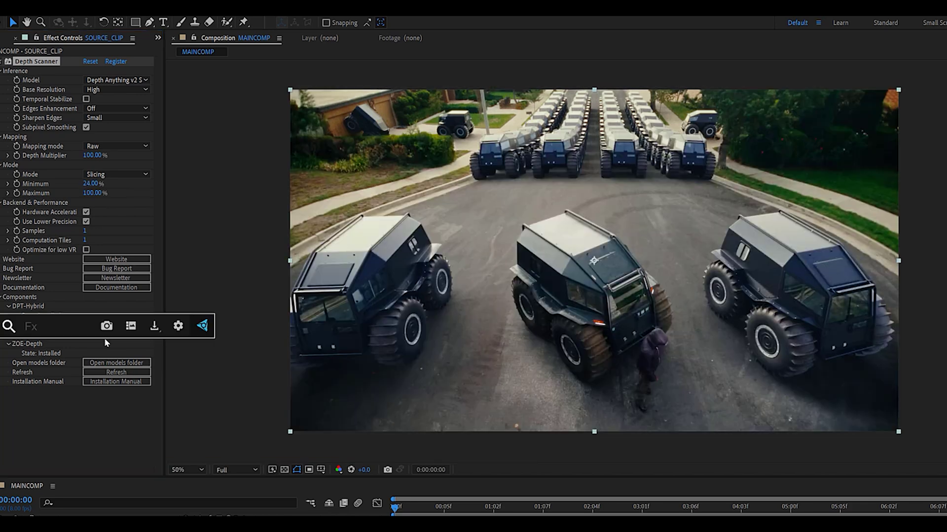
pyautogui.write('poste')
pyautogui.press('Down')
pyautogui.press('Return')
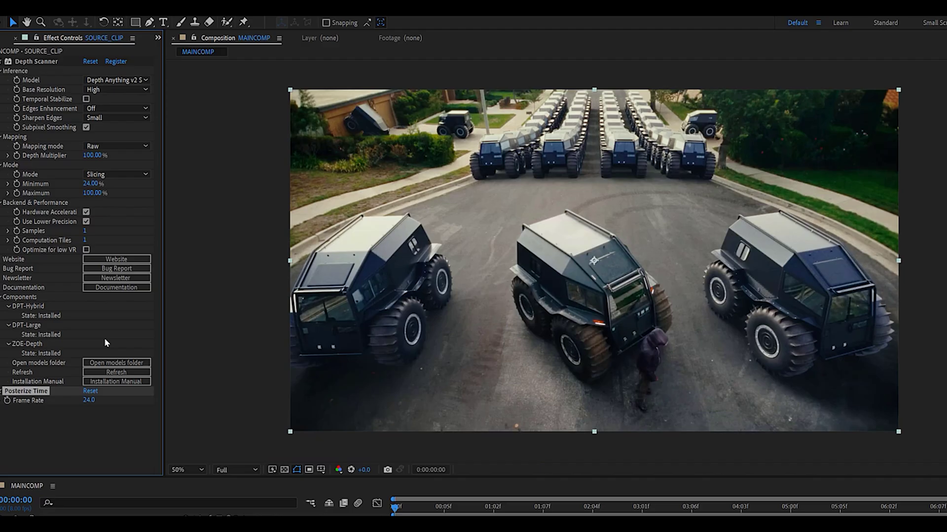
pyautogui.click(89, 401)
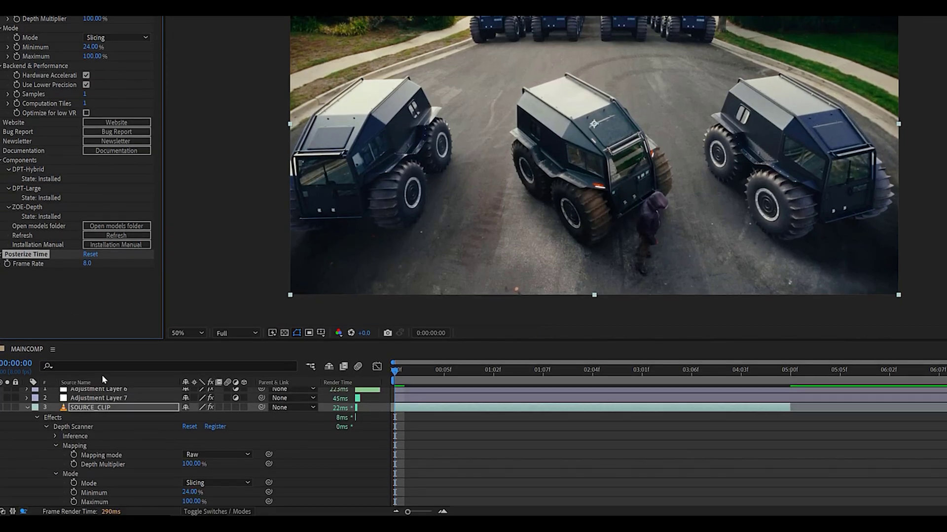
pyautogui.click(106, 389)
pyautogui.hotkey('ctrl', 'v')
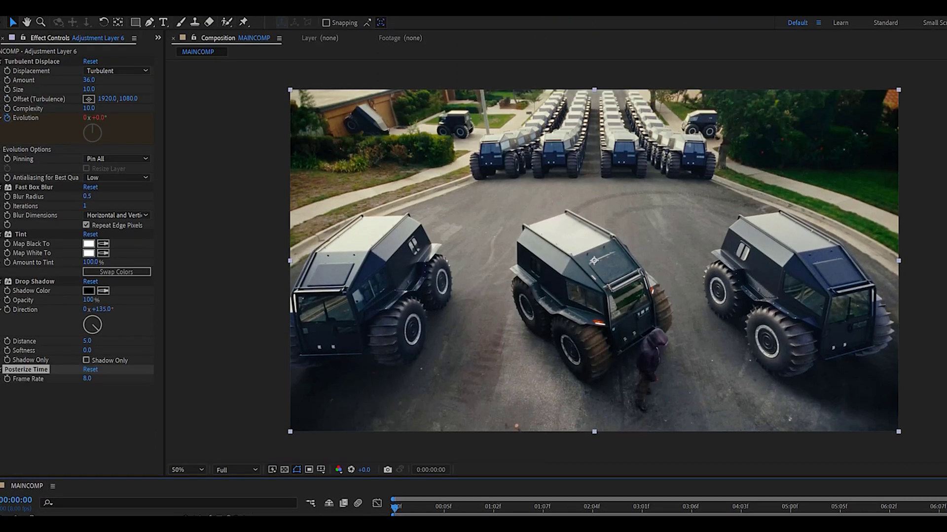
# Keyframe Depth Scanner's Minimum on SOURCE_CLIP, 33% at the first frame, with a second keyframe shortly before 0:00:05:00
pyautogui.click(102, 459)
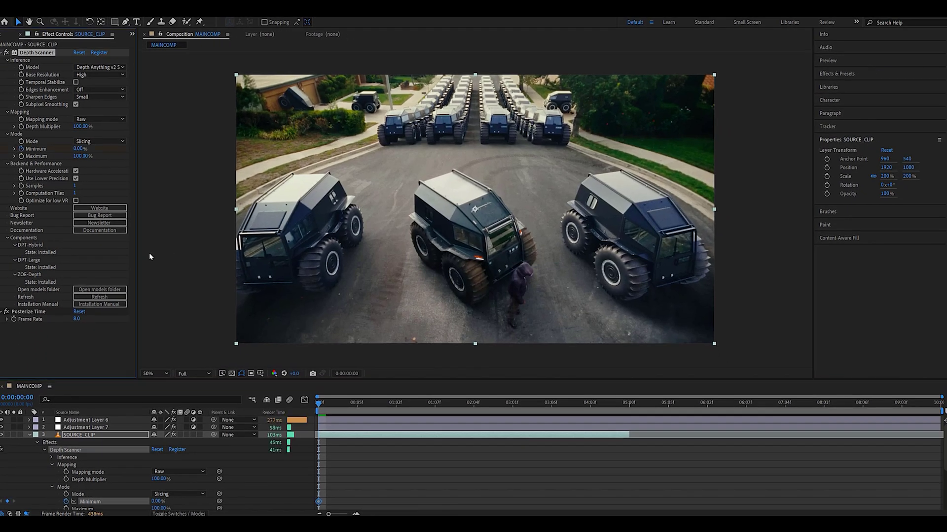
pyautogui.click(631, 411)
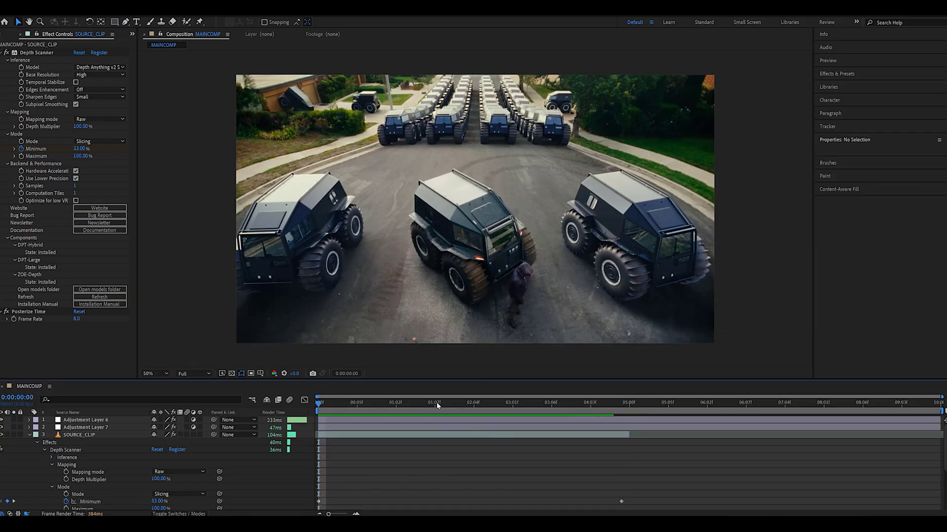
pyautogui.moveTo(319, 404); pyautogui.dragTo(301, 423)
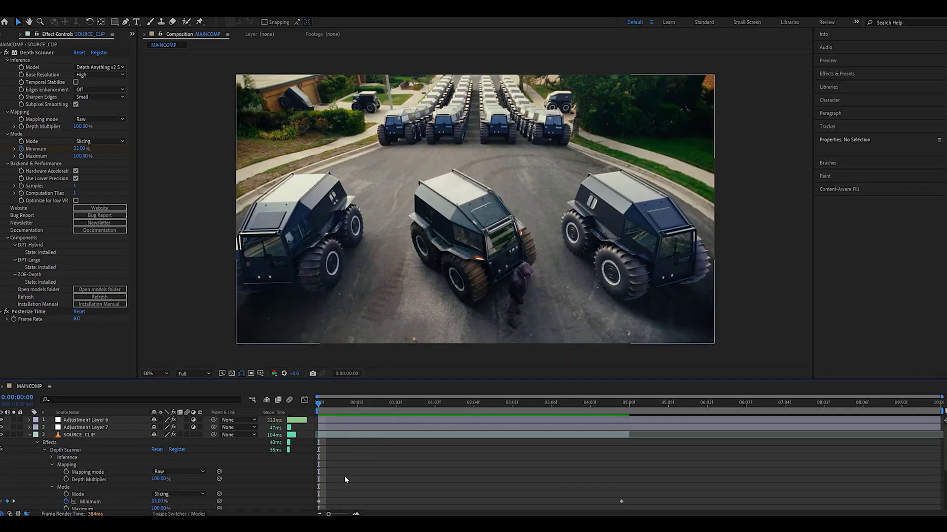
# Duplicate SOURCE_CLIP and remove the Depth Scanner effect from the upper copy
pyautogui.press('u')
pyautogui.click(352, 451)
pyautogui.hotkey('ctrl', 'd')
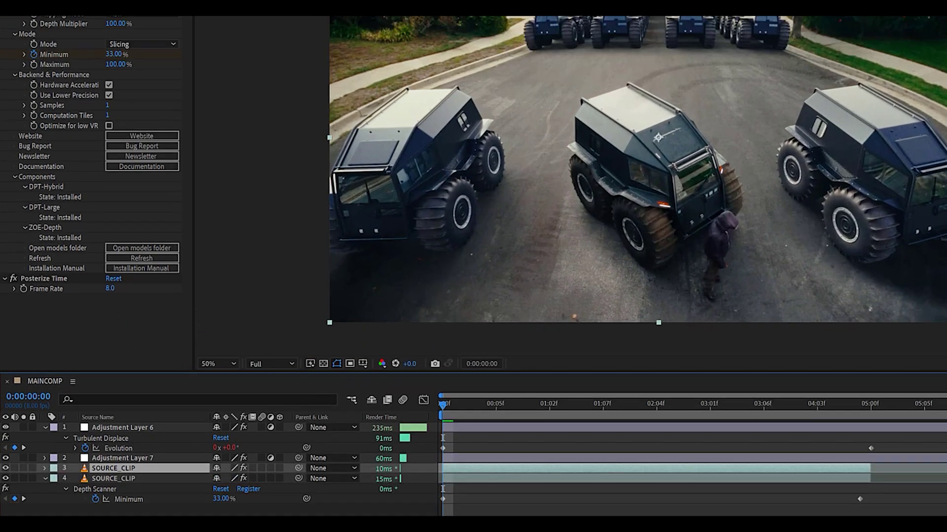
pyautogui.click(60, 54)
pyautogui.press('Delete')
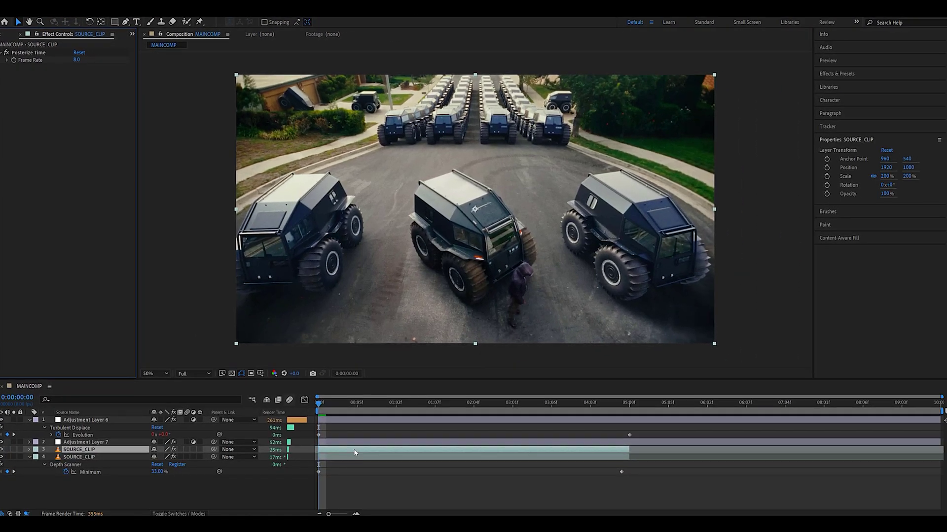
# Start a mask on the upper SOURCE_CLIP with the Pen tool, tracing the underside and wheels of the left vehicle
pyautogui.click(236, 295)
pyautogui.click(250, 295)
pyautogui.click(283, 297)
pyautogui.click(330, 291)
pyautogui.click(336, 286)
pyautogui.click(342, 268)
pyautogui.click(344, 254)
pyautogui.click(348, 247)
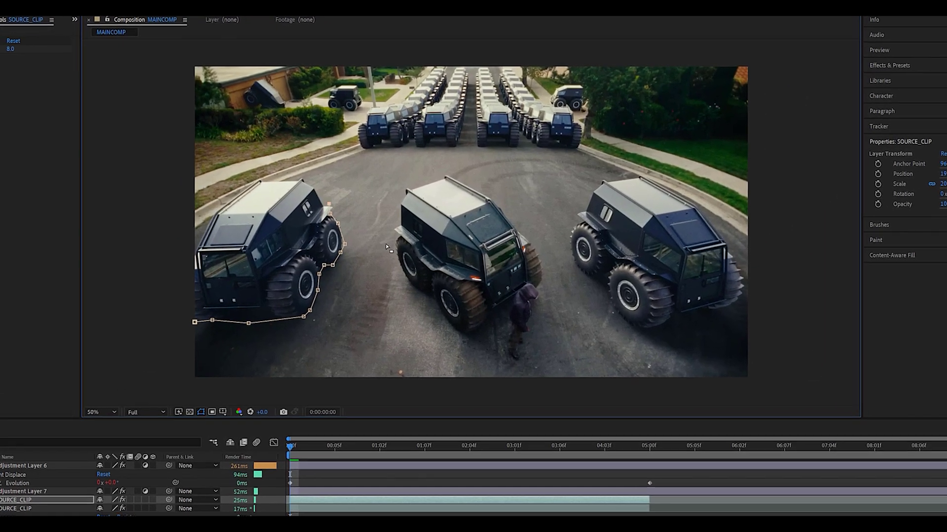
# Undo the last mask points and continue the mask across the road and along the lower edge of the middle vehicle
pyautogui.hotkey('ctrl', 'z')
pyautogui.hotkey('ctrl', 'z')
pyautogui.hotkey('ctrl', 'z')
pyautogui.hotkey('ctrl', 'z')
pyautogui.click(396, 252)
pyautogui.click(402, 271)
pyautogui.click(405, 281)
pyautogui.click(427, 294)
pyautogui.click(434, 302)
pyautogui.click(453, 331)
pyautogui.click(471, 342)
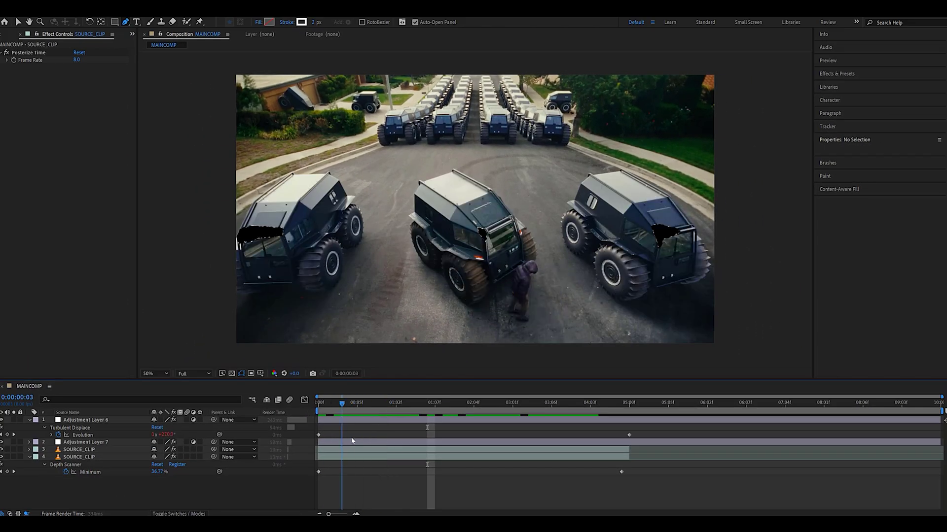
# Check the masked road against the vehicle cutouts along the timeline and duplicate the upper SOURCE_CLIP layer
pyautogui.moveTo(352, 441); pyautogui.dragTo(437, 443)
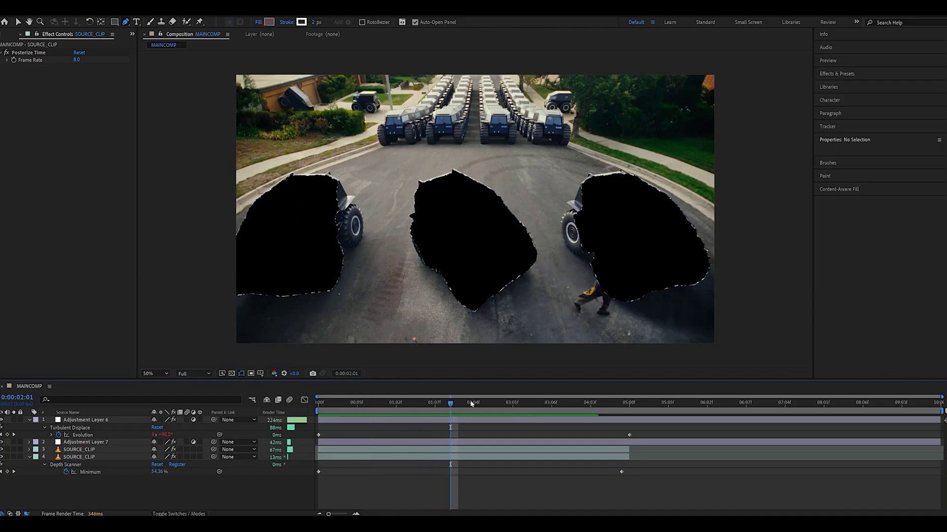
pyautogui.moveTo(471, 403); pyautogui.dragTo(388, 421)
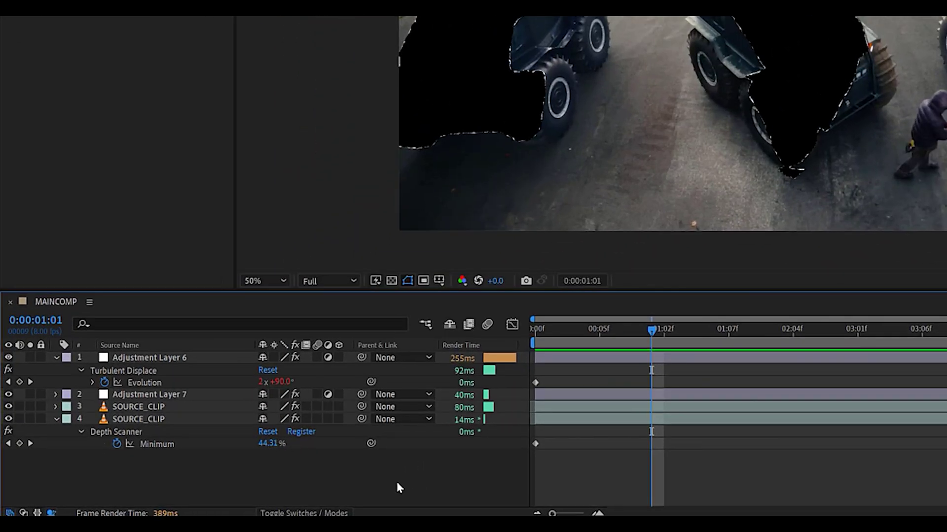
pyautogui.click(187, 407)
pyautogui.hotkey('ctrl', 'd')
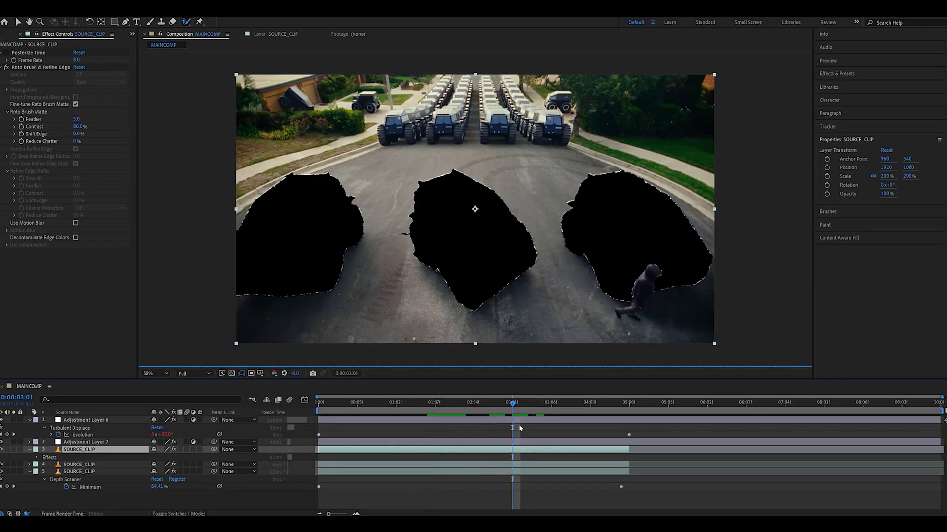
# Inspect the vehicle cutouts at several times, close up between the left and middle vehicles and against the transparency grid
pyautogui.moveTo(534, 428); pyautogui.dragTo(505, 434)
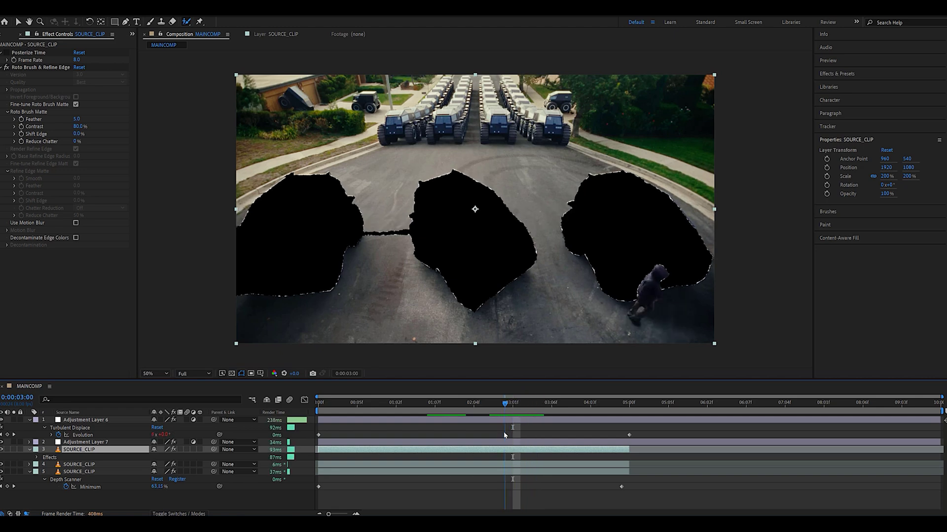
pyautogui.scroll(1, 428, 303)
pyautogui.moveTo(372, 276); pyautogui.dragTo(691, 216)
pyautogui.scroll(1, 690, 216)
pyautogui.moveTo(529, 243); pyautogui.dragTo(196, 334)
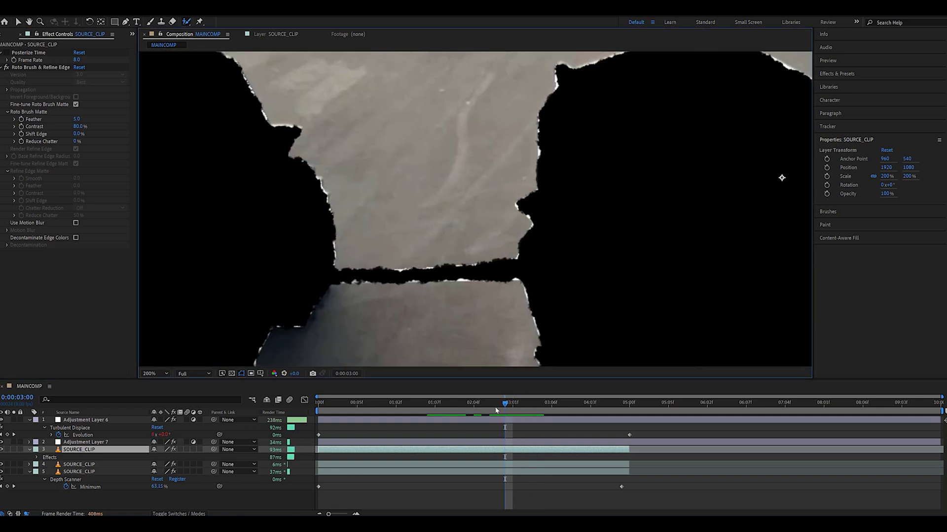
pyautogui.click(498, 403)
pyautogui.click(499, 405)
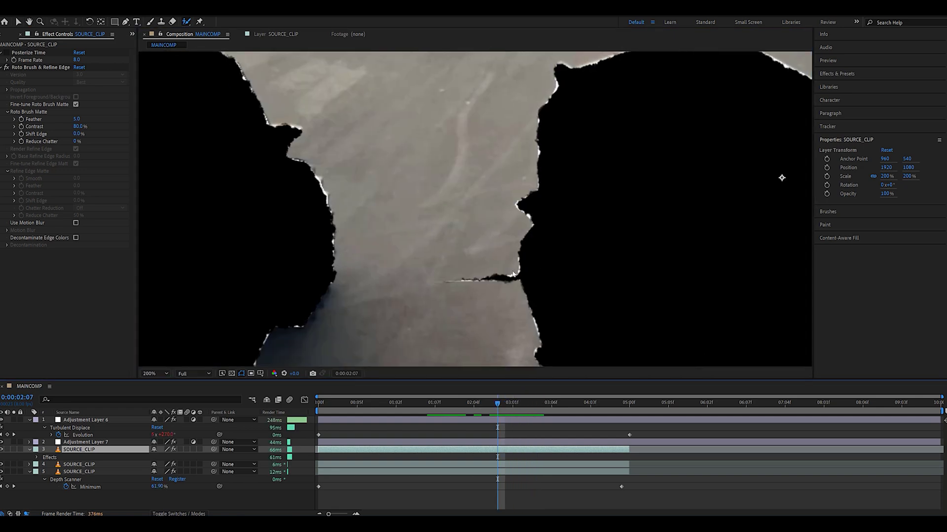
pyautogui.moveTo(498, 405); pyautogui.dragTo(559, 412)
pyautogui.scroll(-4, 567, 278)
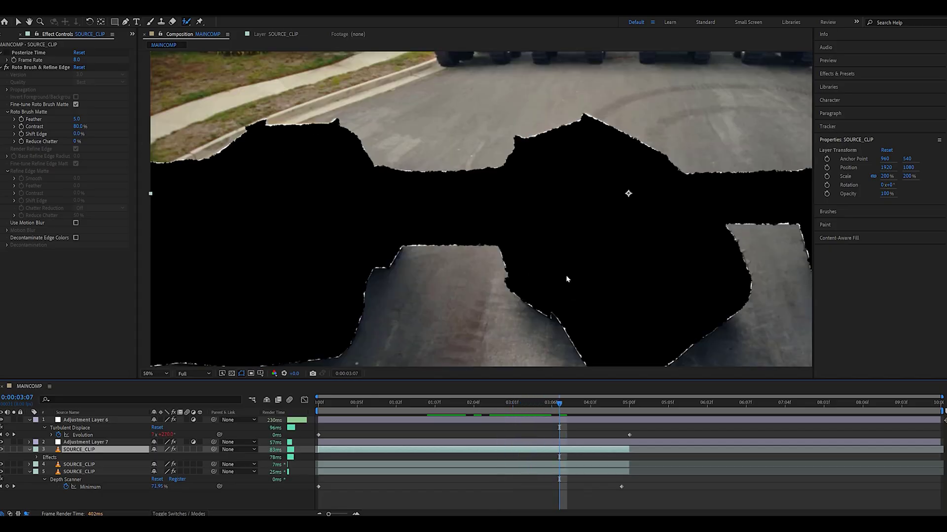
pyautogui.click(567, 410)
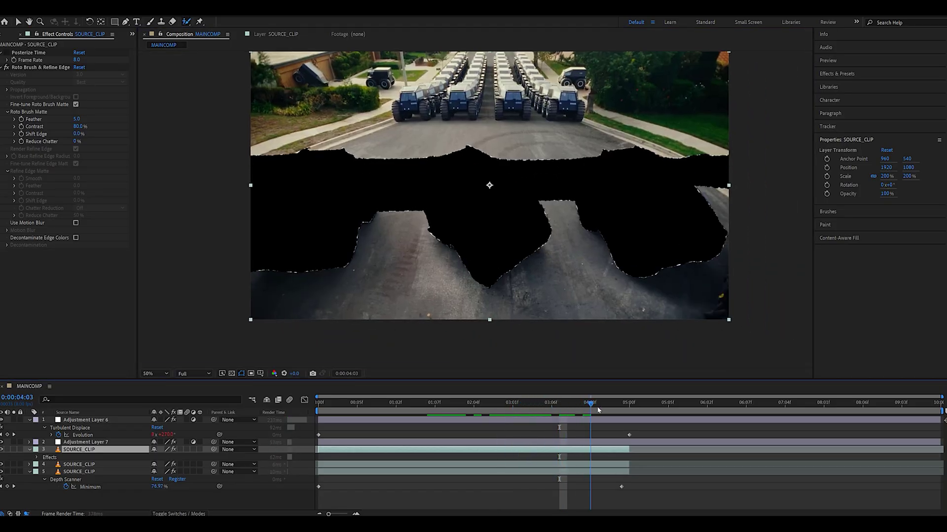
pyautogui.moveTo(552, 413); pyautogui.dragTo(450, 409)
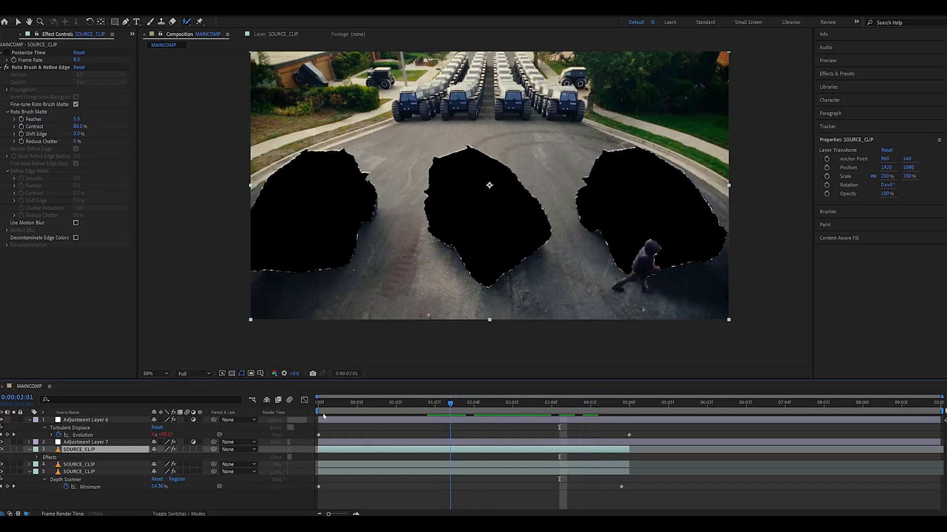
pyautogui.click(231, 374)
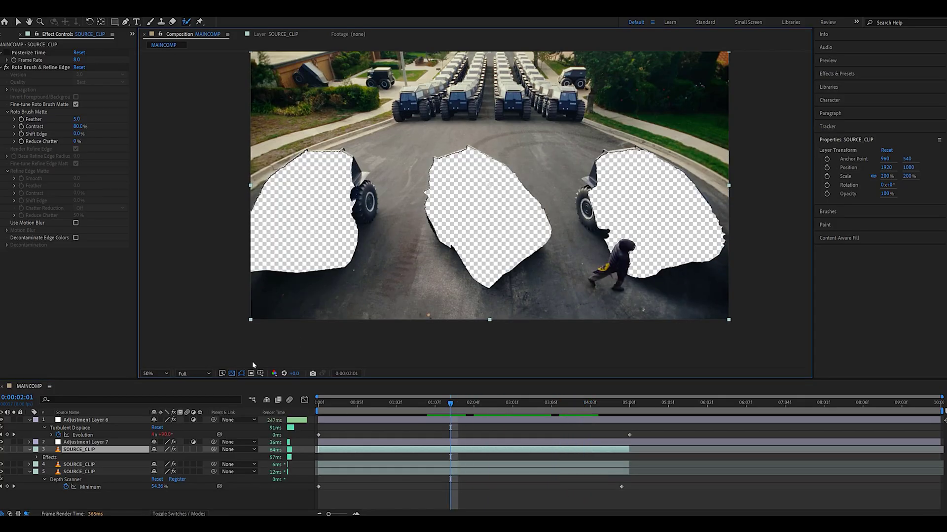
pyautogui.click(231, 373)
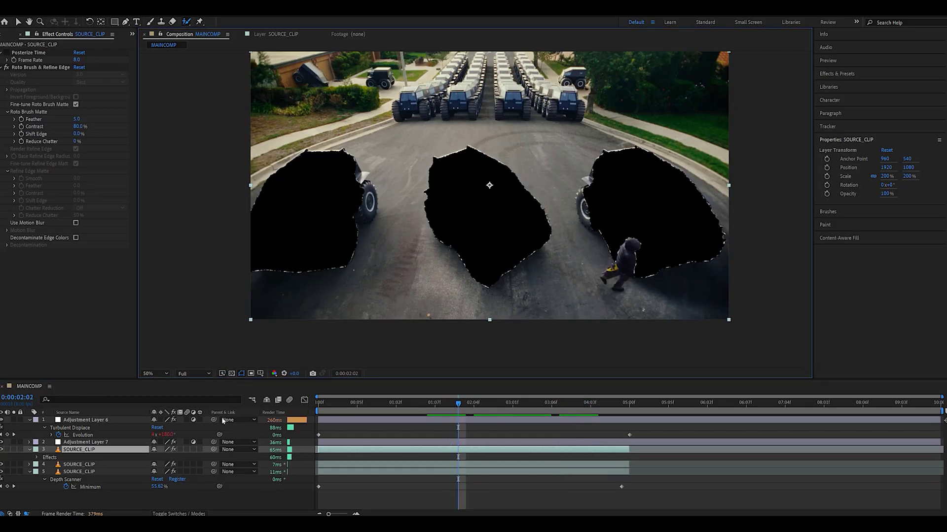
# Pre-compose all five layers into Pre-comp 1 with all attributes moved, and return to MAINCOMP
pyautogui.click(203, 501)
pyautogui.press('u')
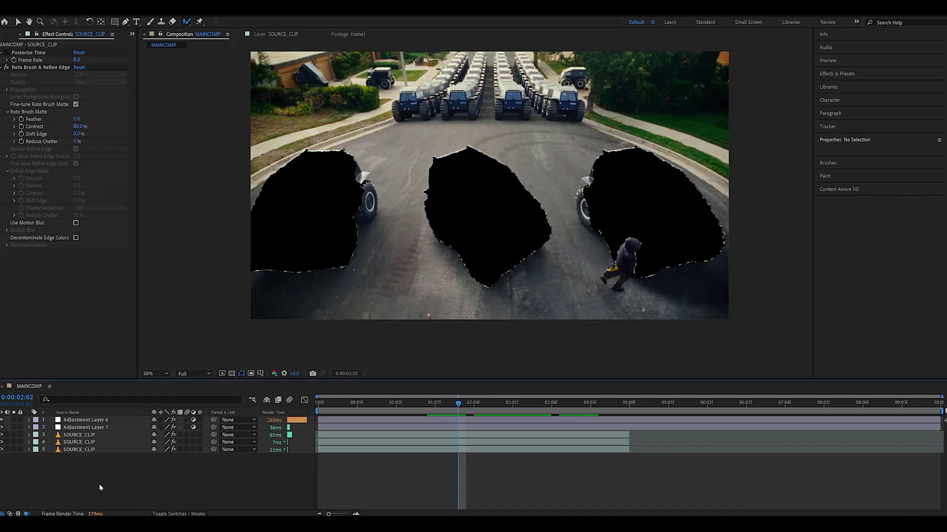
pyautogui.hotkey('ctrl', 'a')
pyautogui.rightClick(104, 448)
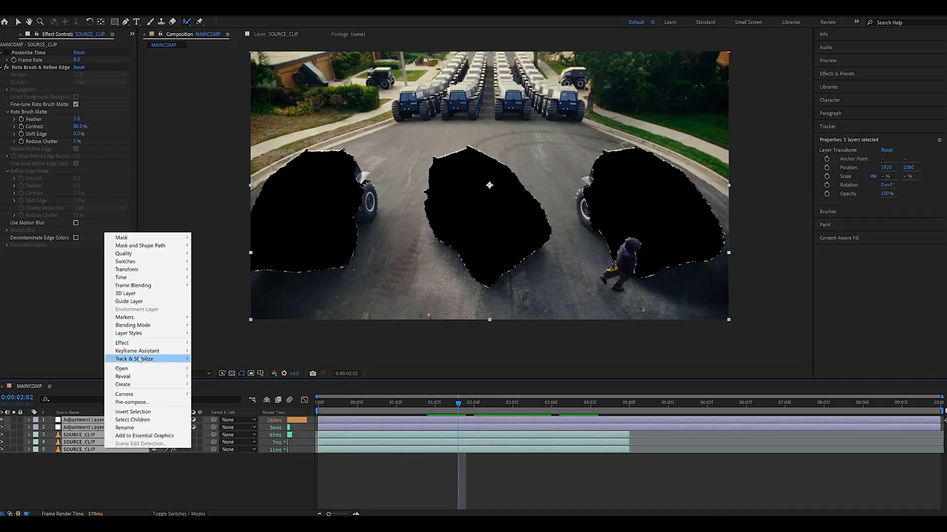
pyautogui.click(142, 403)
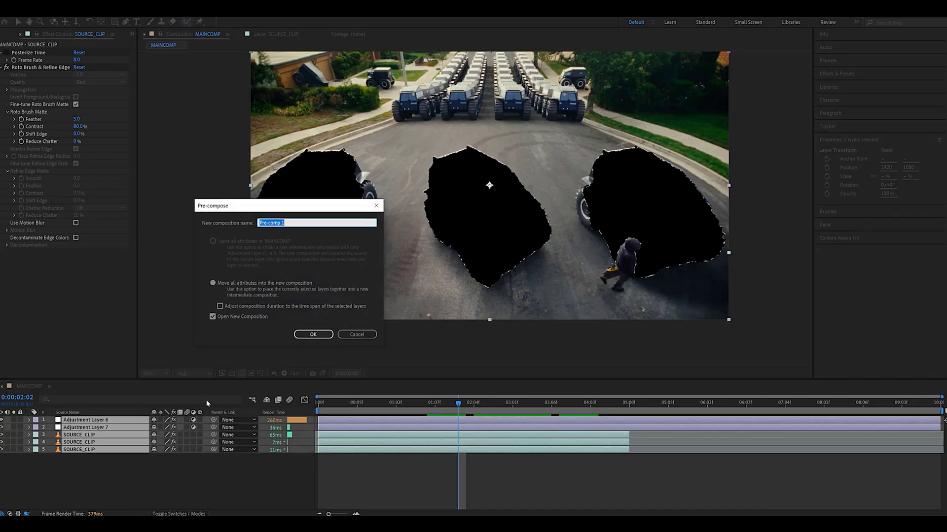
pyautogui.click(308, 335)
pyautogui.click(36, 386)
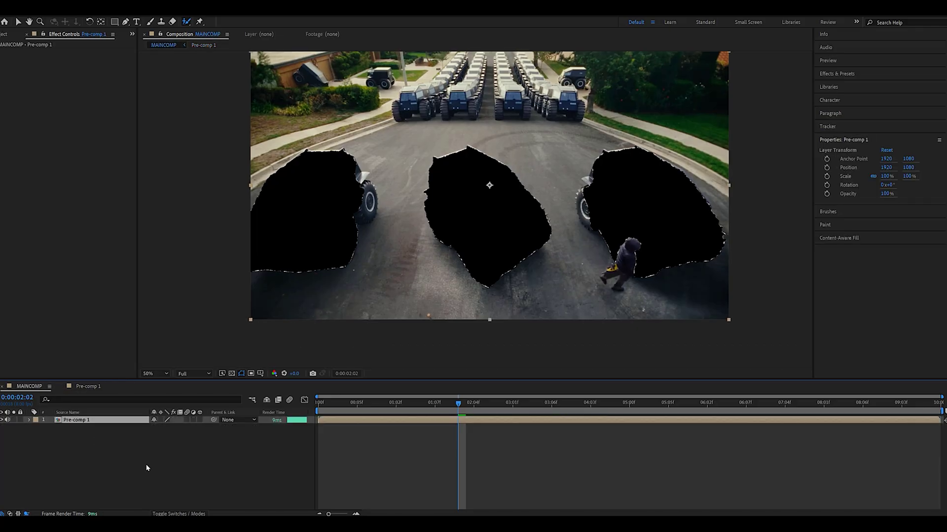
pyautogui.click(232, 374)
pyautogui.click(231, 373)
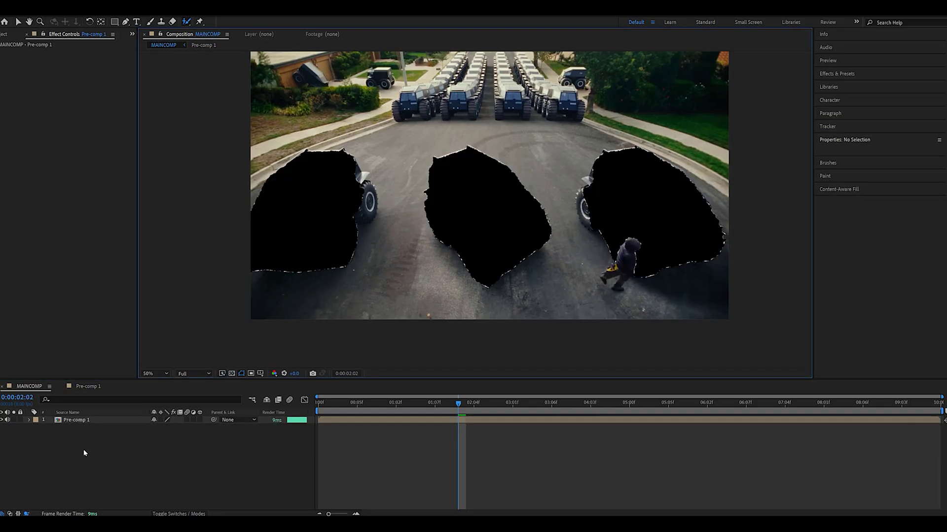
# Copy the lowest SOURCE_CLIP layer from Pre-comp 1 into MAINCOMP and place it beneath Pre-comp 1
pyautogui.click(88, 387)
pyautogui.click(90, 450)
pyautogui.hotkey('ctrl', 'c')
pyautogui.click(36, 387)
pyautogui.hotkey('ctrl', 'v')
pyautogui.moveTo(116, 420); pyautogui.dragTo(93, 428)
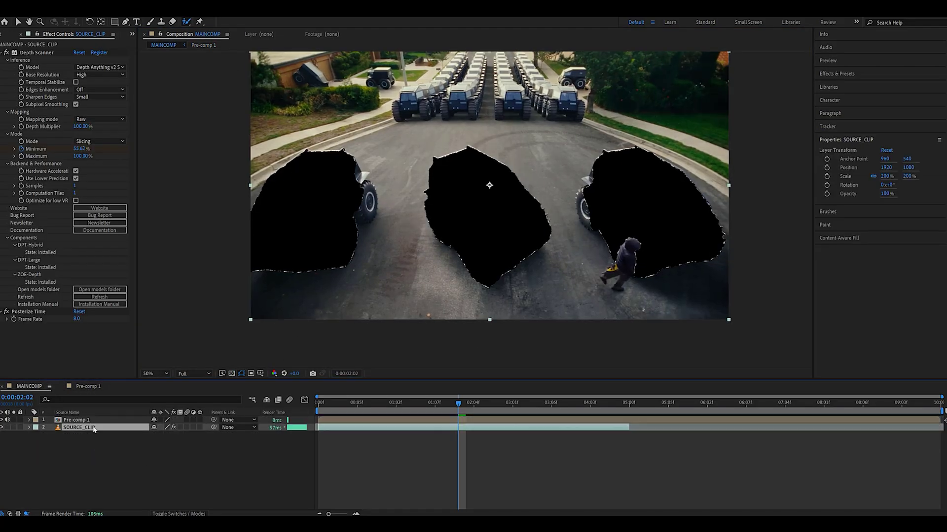
# Remove the Depth Scanner effect from the copied SOURCE_CLIP in MAINCOMP and check the background at another time
pyautogui.click(30, 311)
pyautogui.press('Delete')
pyautogui.moveTo(351, 405); pyautogui.dragTo(438, 404)
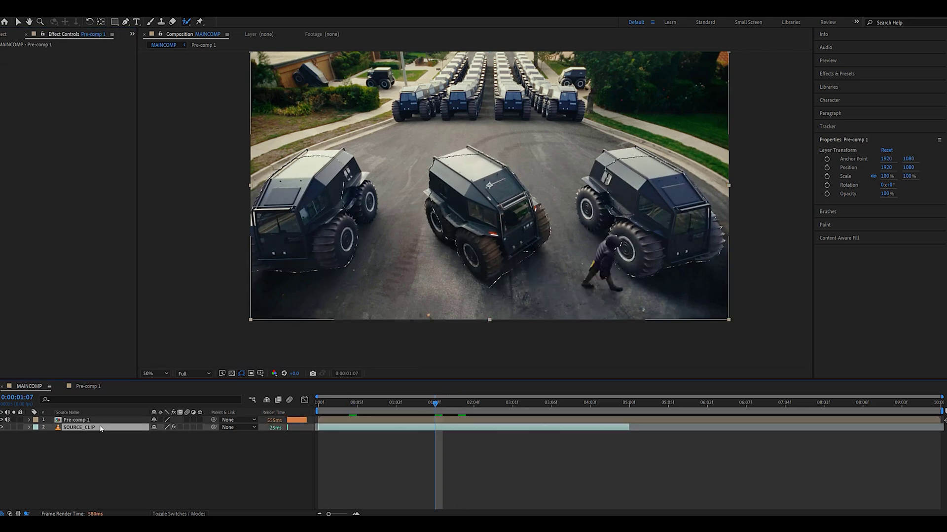
# Paste the Add Grain, Threshold, Fast Box Blur, Tritone and Posterize Time effects onto SOURCE_CLIP and preview the composition
pyautogui.hotkey('ctrl', 'v')
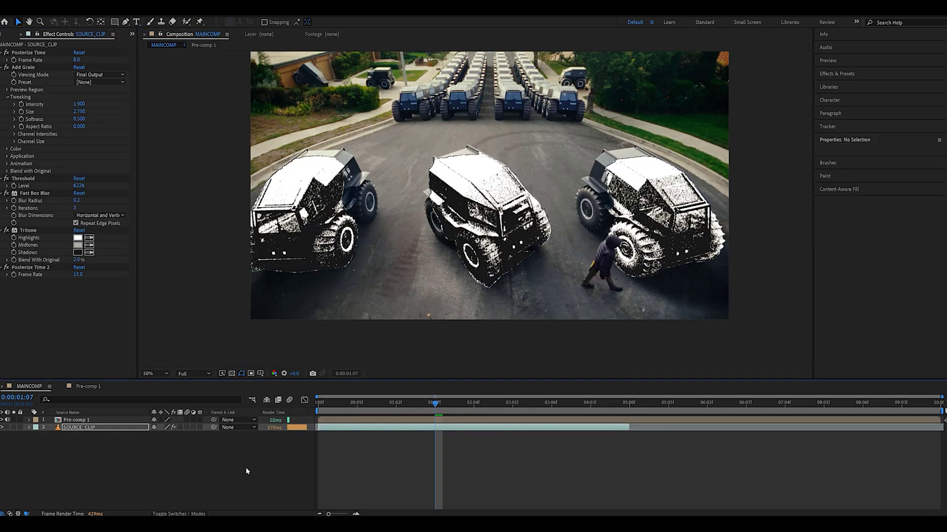
pyautogui.click(245, 467)
pyautogui.press('space')
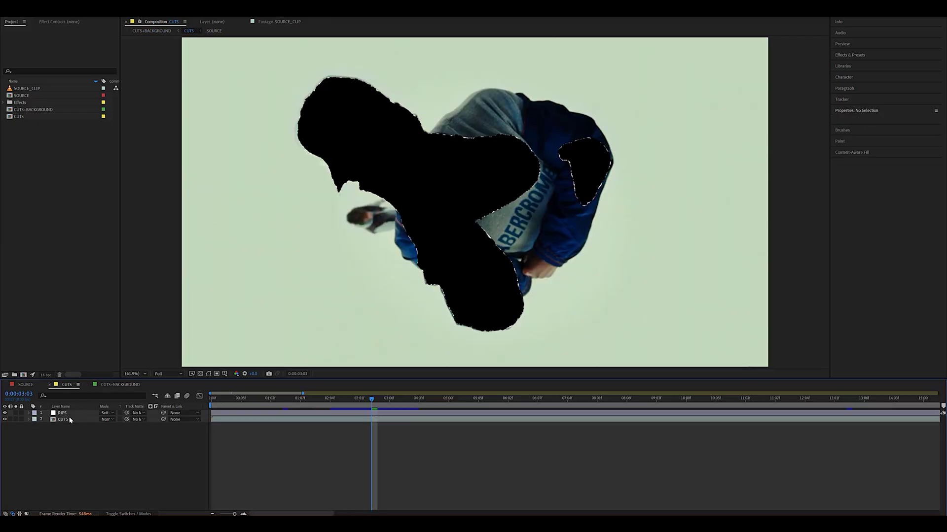
# Select the CUTS layer in the CUTS composition to show its effect settings
pyautogui.click(70, 420)
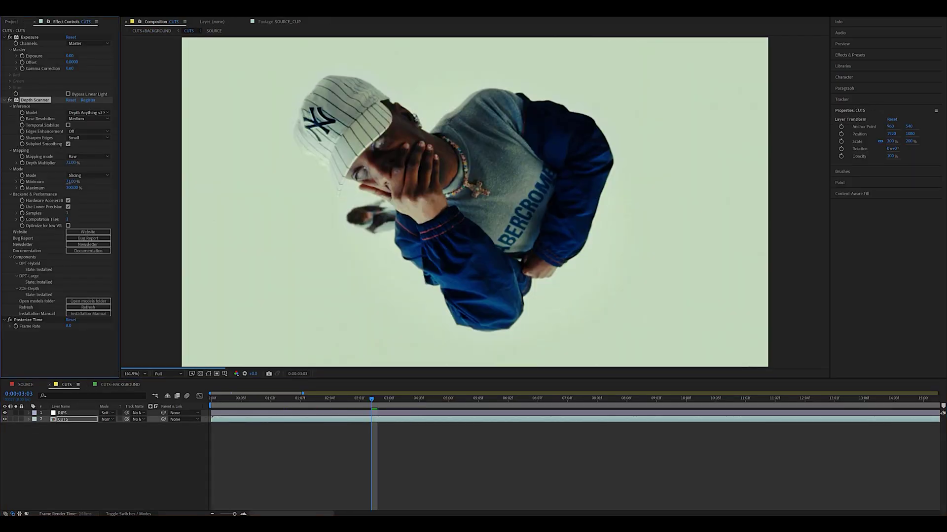